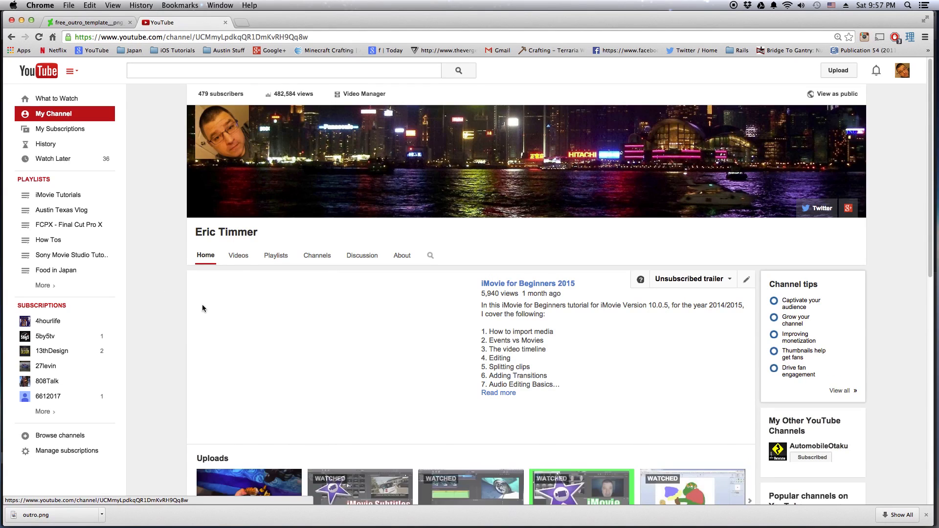
# Open the channel's uploaded video "iMovie High Pitch Audio Tutorial | Ant-Man Voice", mute it and skip to its ending at 3:36.
pyautogui.click(240, 255)
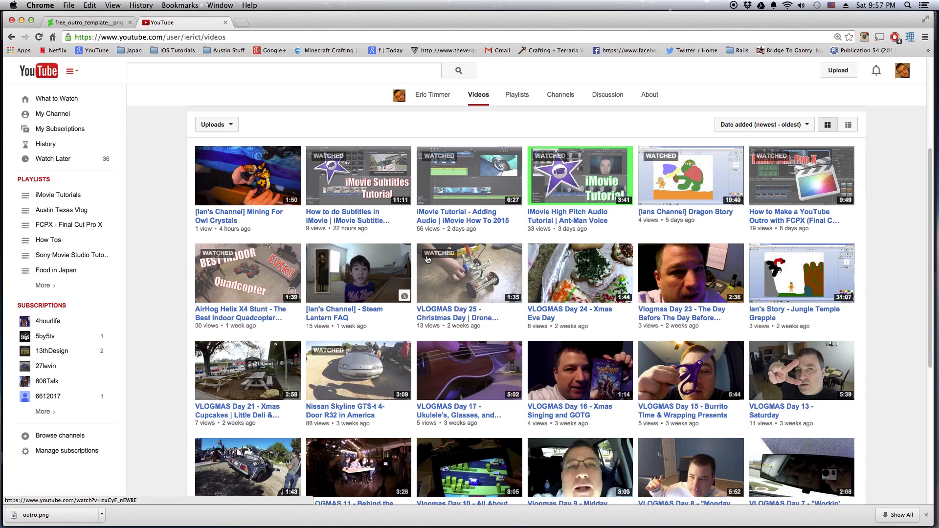
pyautogui.click(557, 217)
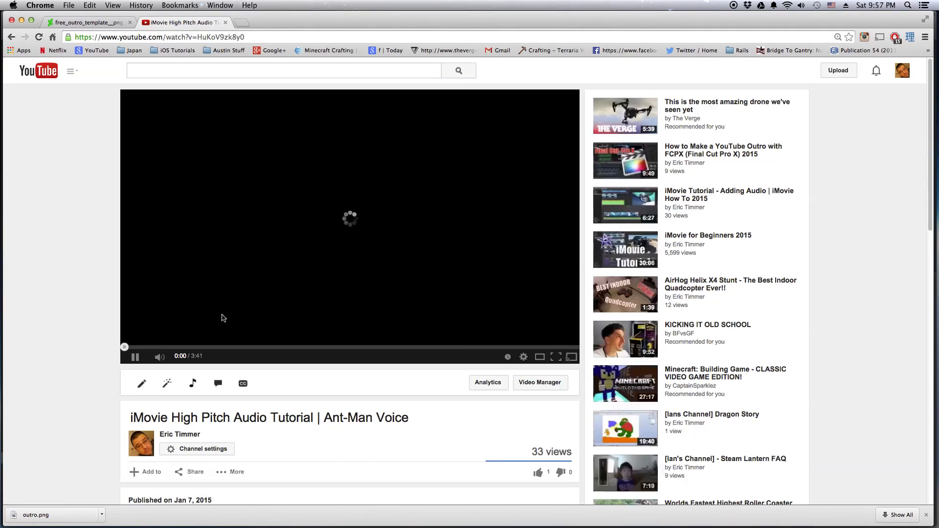
pyautogui.click(159, 357)
pyautogui.click(520, 348)
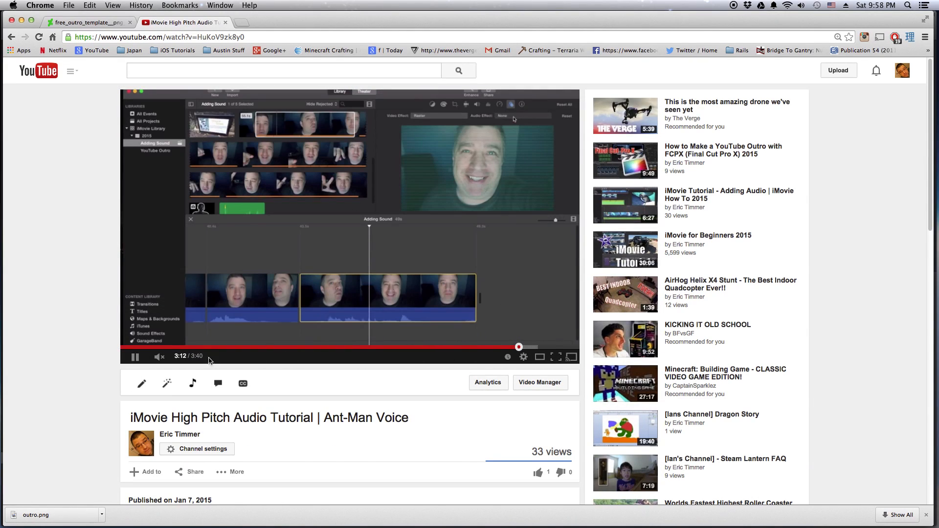
pyautogui.moveTo(538, 348); pyautogui.dragTo(566, 347)
pyautogui.press('space')
pyautogui.press('space')
pyautogui.press('space')
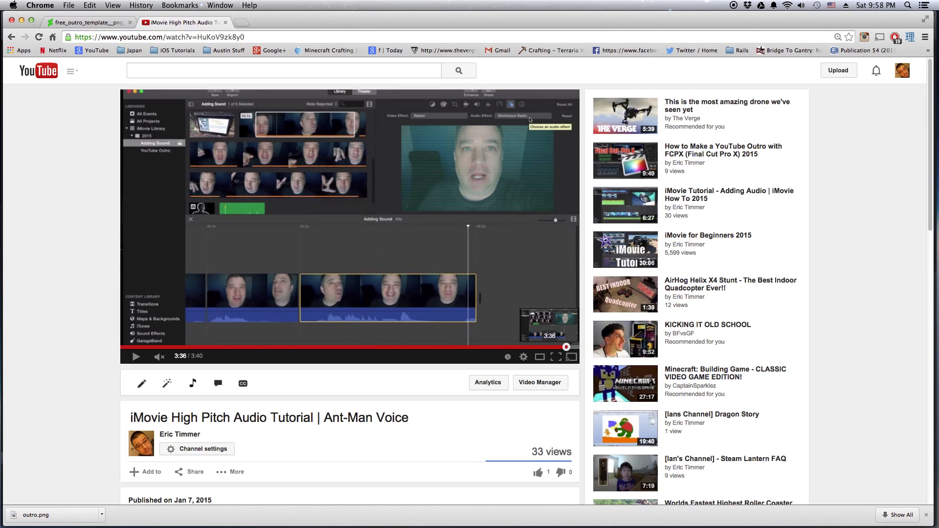
pyautogui.press('space')
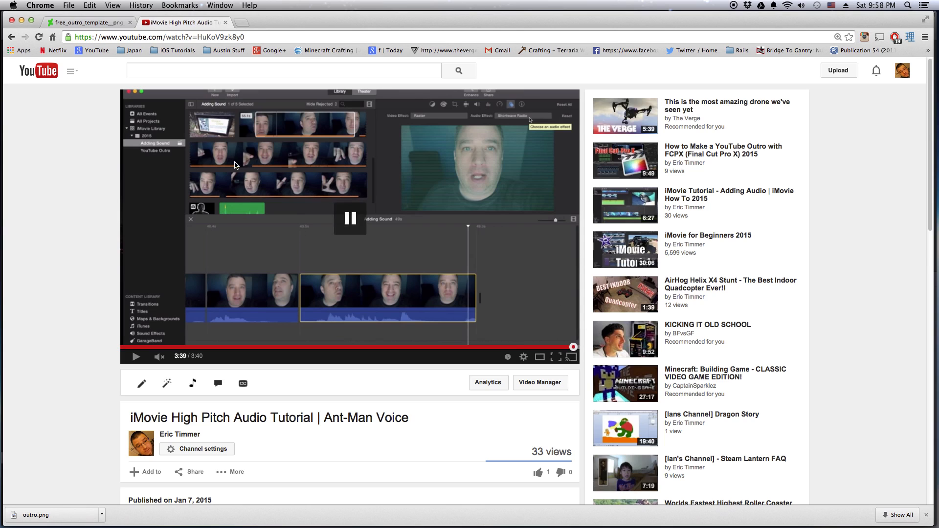
# Return to the uploads, open "AirHog Helix X4 Stunt - The Best Indoor Quadcopter Ever!!" and pause it during the outro at 1:33.
pyautogui.click(10, 36)
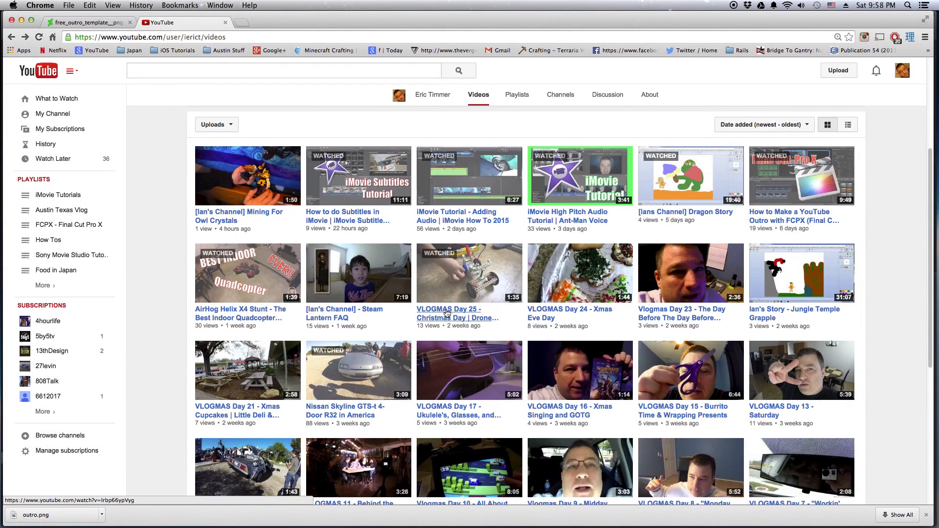
pyautogui.click(262, 313)
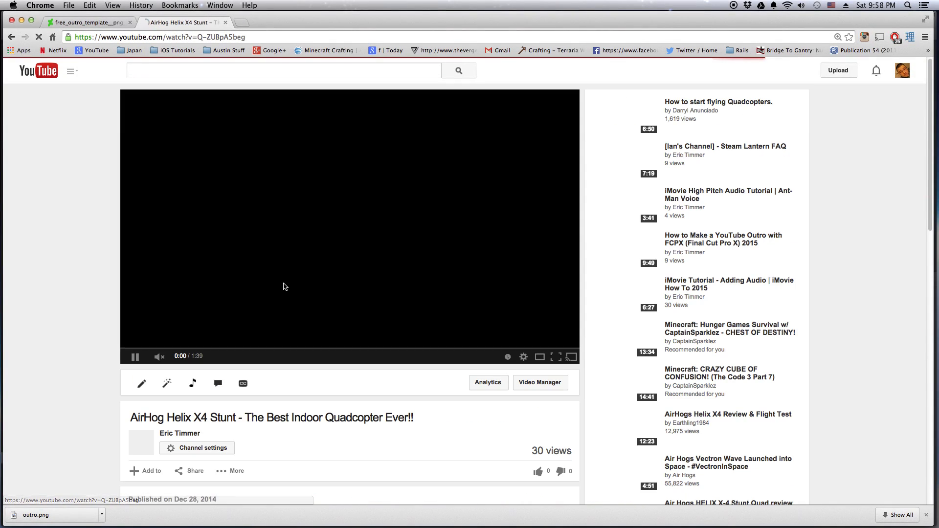
pyautogui.scroll(-10, 509, 350)
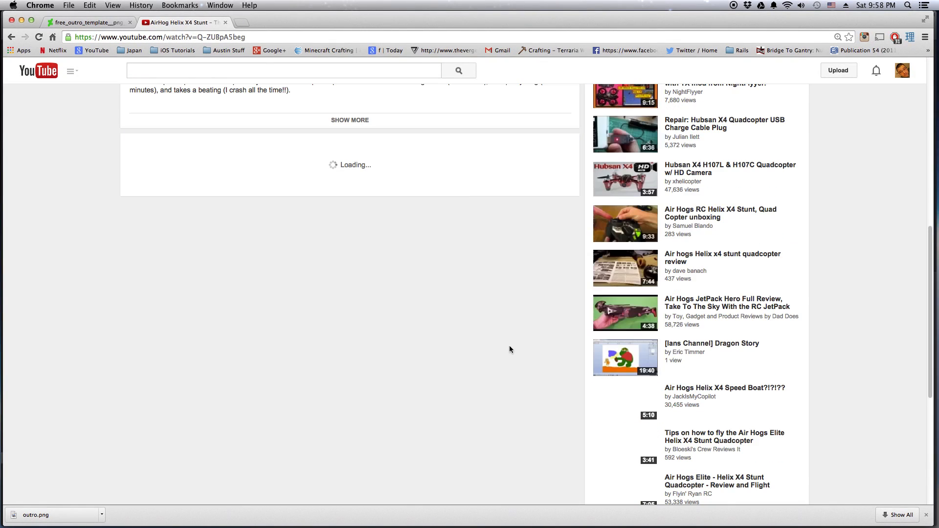
pyautogui.scroll(10, 419, 293)
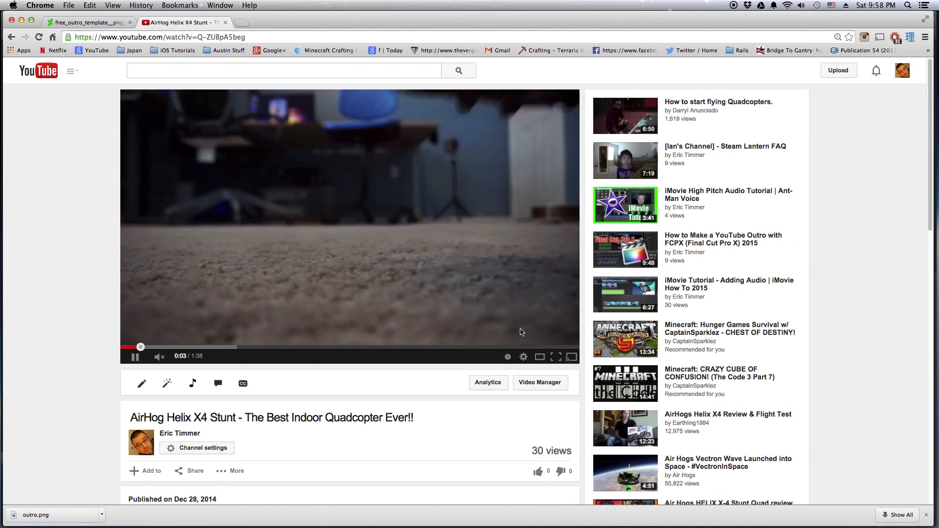
pyautogui.click(528, 347)
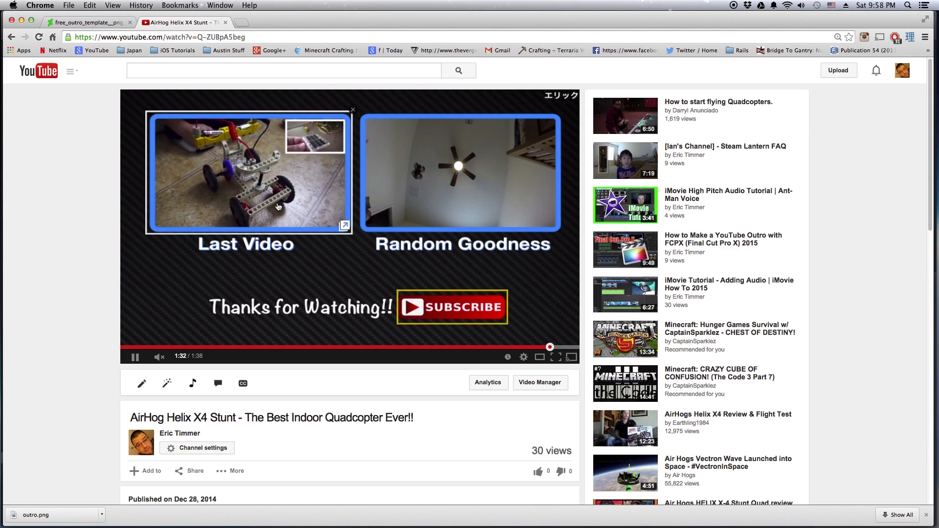
pyautogui.click(294, 273)
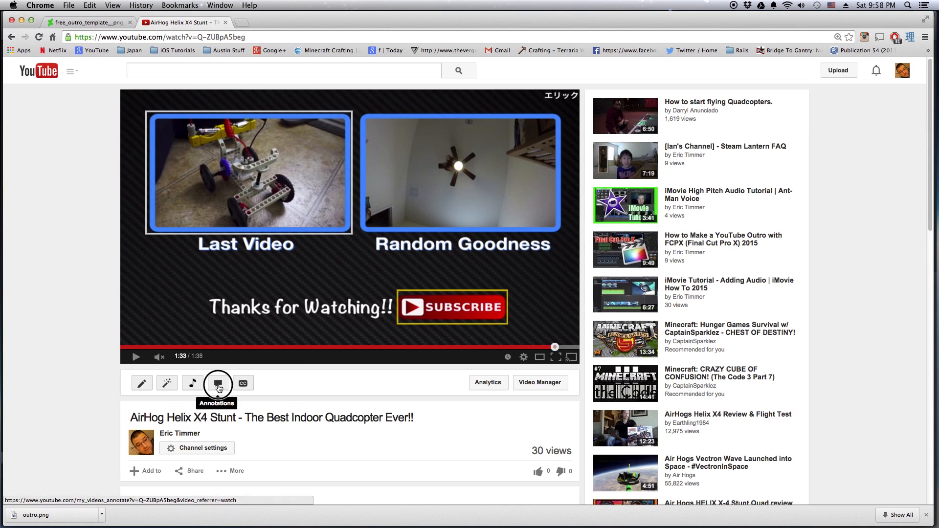
# Open the video's annotations editor, pause playback and move the playhead to the start of the outro at 1:22.
pyautogui.click(218, 384)
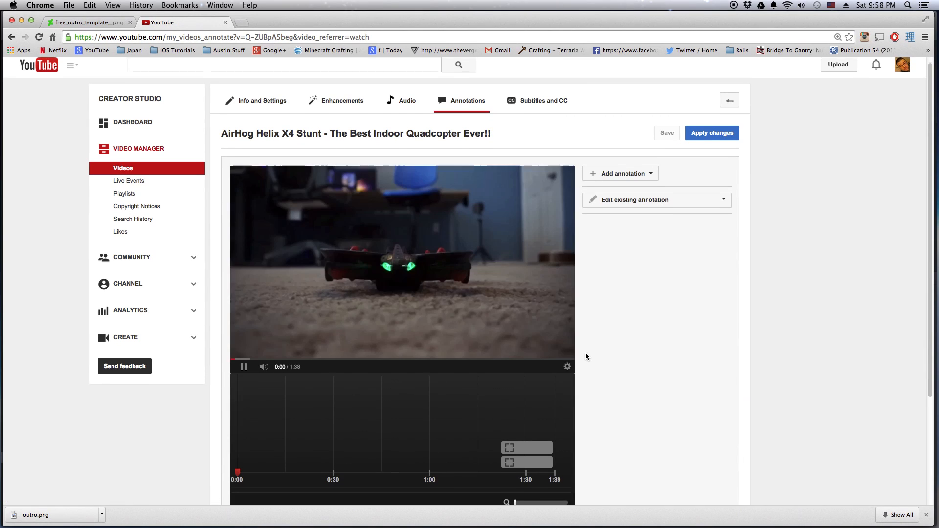
pyautogui.scroll(-5, 271, 424)
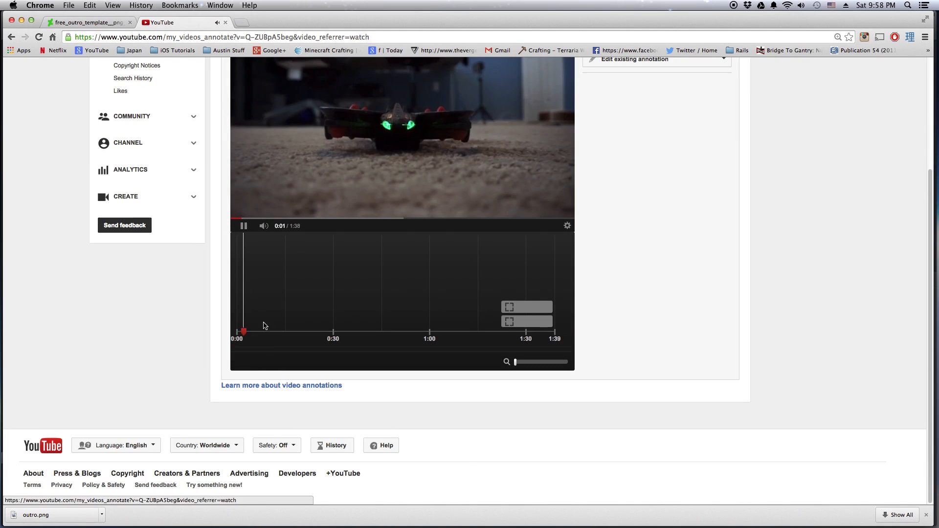
pyautogui.click(244, 228)
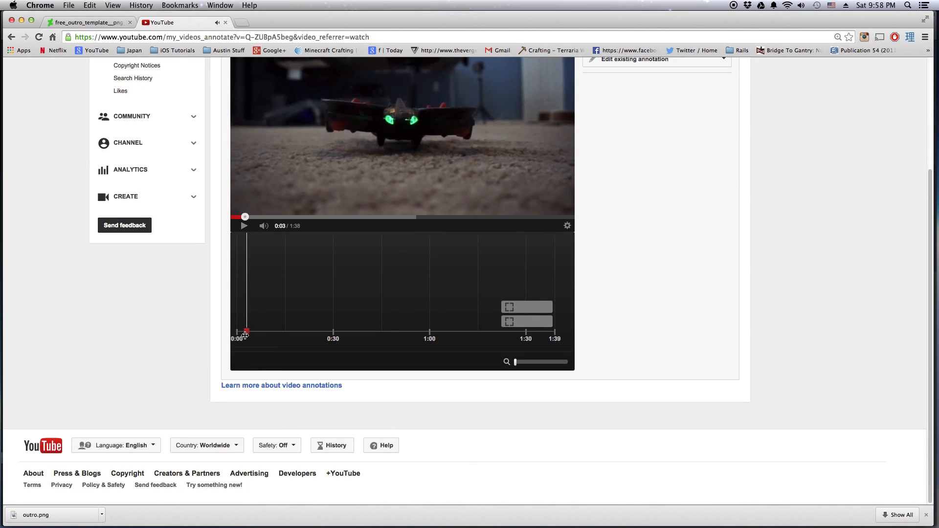
pyautogui.moveTo(245, 332); pyautogui.dragTo(503, 331)
pyautogui.click(495, 216)
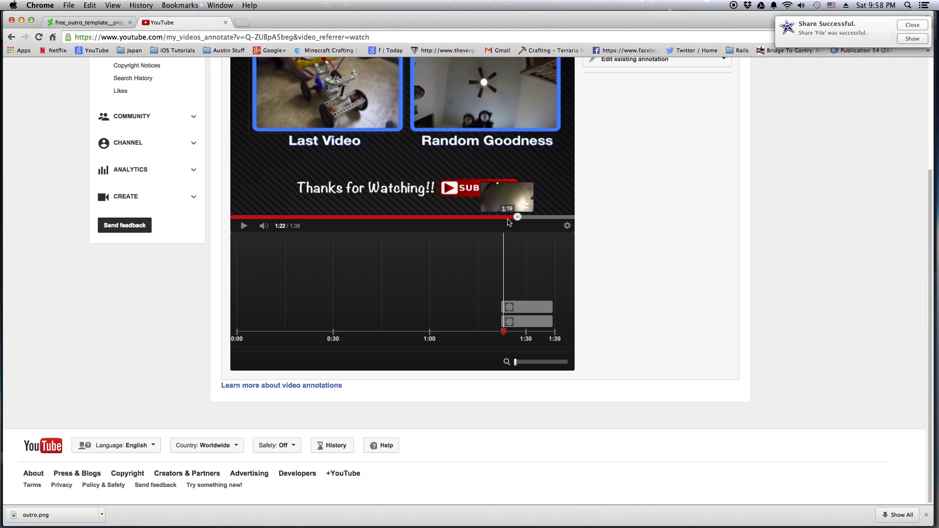
pyautogui.scroll(5, 514, 225)
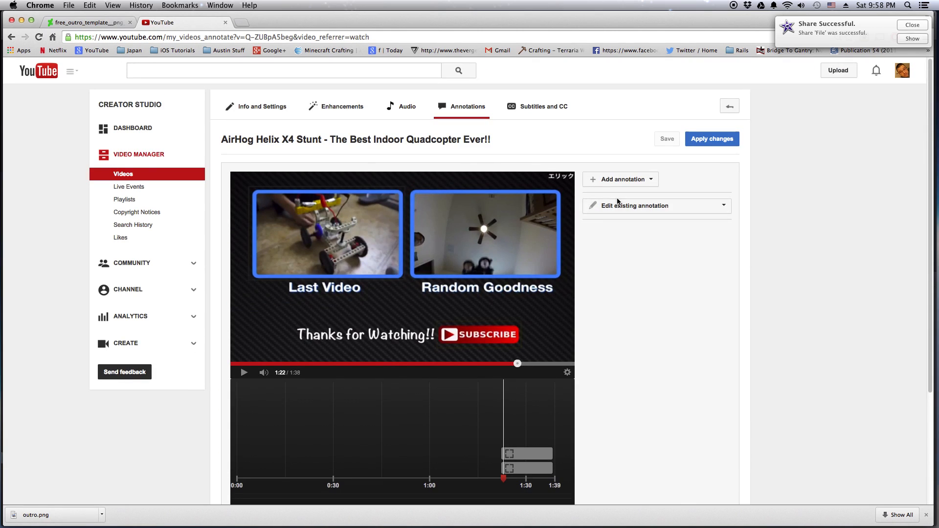
# Add a Spotlight annotation and fit it around the "Random Goodness" video frame in the outro.
pyautogui.click(652, 184)
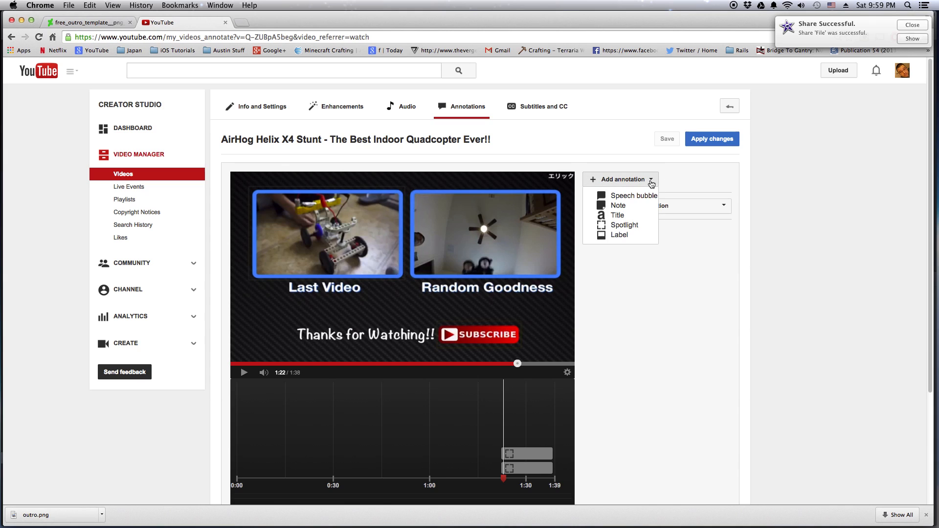
pyautogui.click(630, 229)
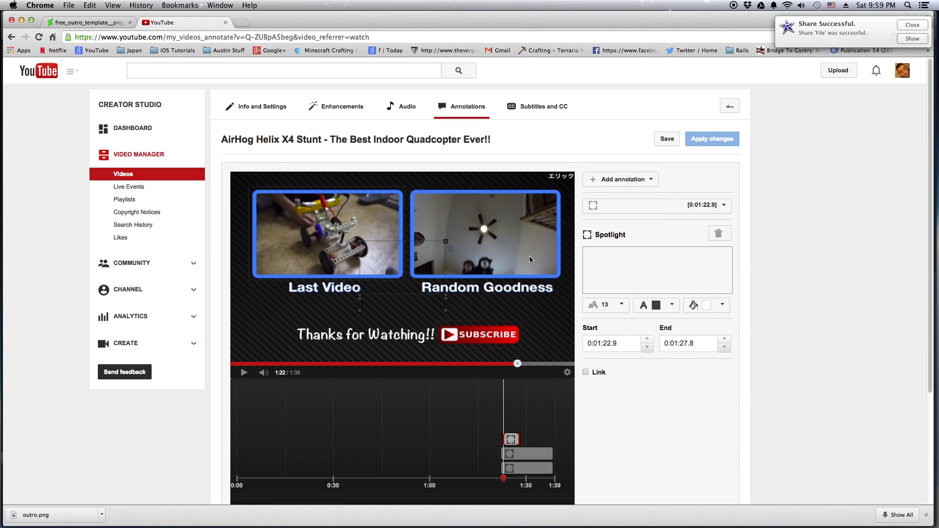
pyautogui.moveTo(438, 269)
pyautogui.mouseDown()
pyautogui.moveTo(430, 255)
pyautogui.moveTo(485, 214)
pyautogui.moveTo(496, 244)
pyautogui.moveTo(564, 283)
pyautogui.mouseUp()
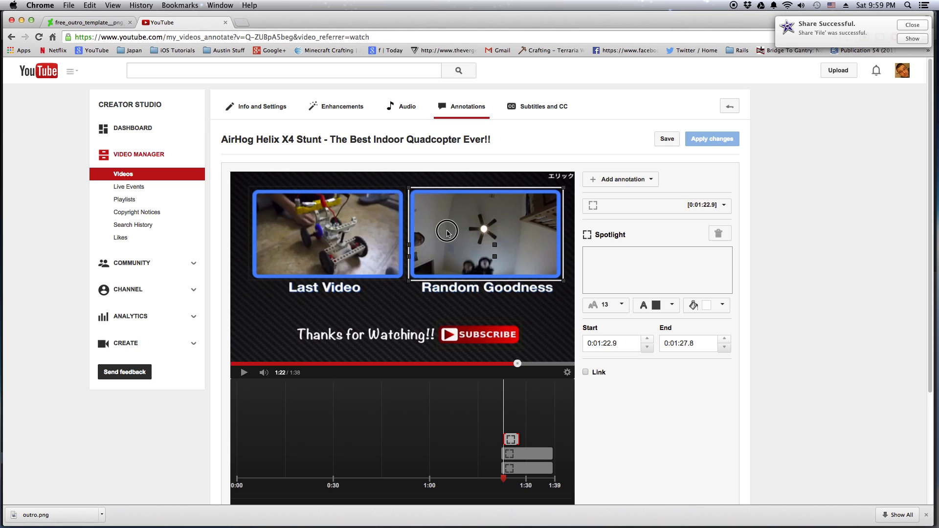
pyautogui.moveTo(497, 257)
pyautogui.mouseDown()
pyautogui.moveTo(406, 264)
pyautogui.moveTo(398, 273)
pyautogui.moveTo(417, 283)
pyautogui.moveTo(420, 304)
pyautogui.moveTo(418, 294)
pyautogui.mouseUp()
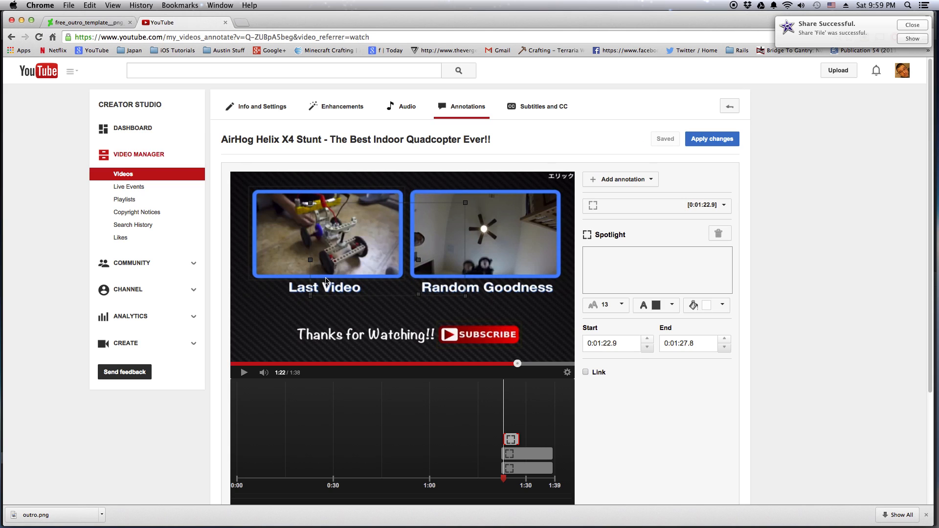
pyautogui.moveTo(337, 241); pyautogui.dragTo(435, 225)
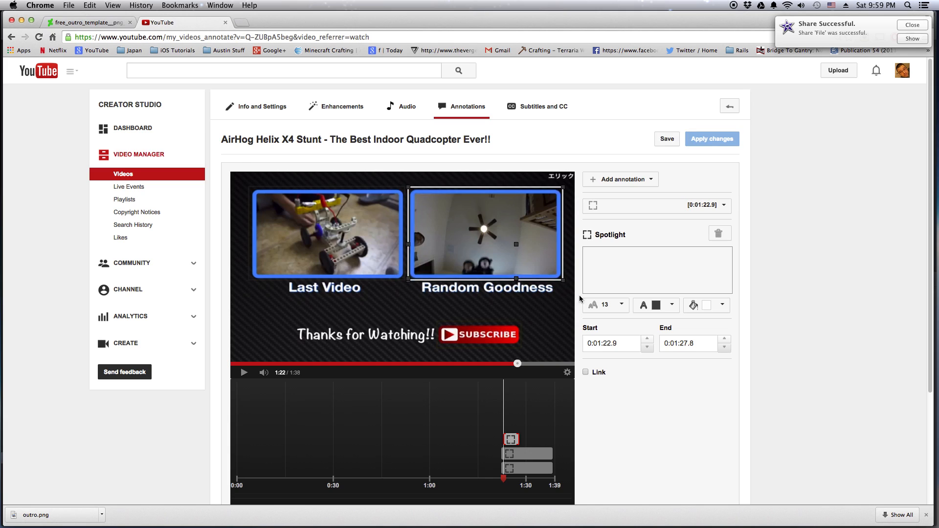
# Set the spotlight's color to yellow and extend its end time to 0:01:38.3.
pyautogui.click(725, 304)
pyautogui.click(726, 334)
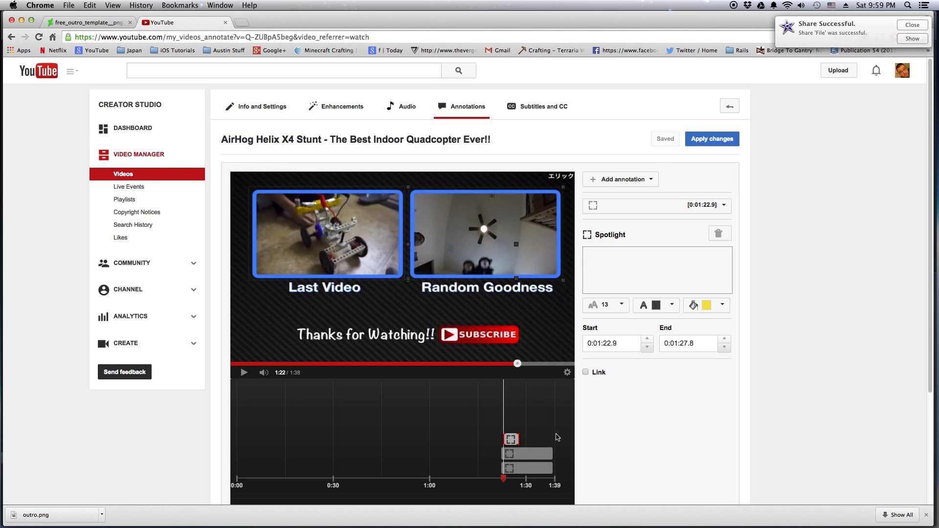
pyautogui.moveTo(522, 441); pyautogui.dragTo(569, 445)
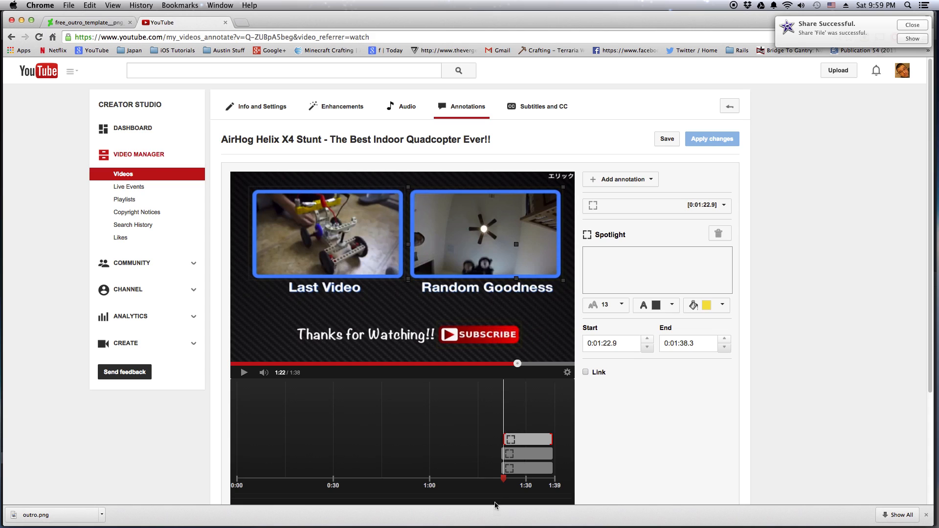
# Set the spotlight's start time to 0:01:22.2 and return the playhead to the outro at 1:22.
pyautogui.click(503, 478)
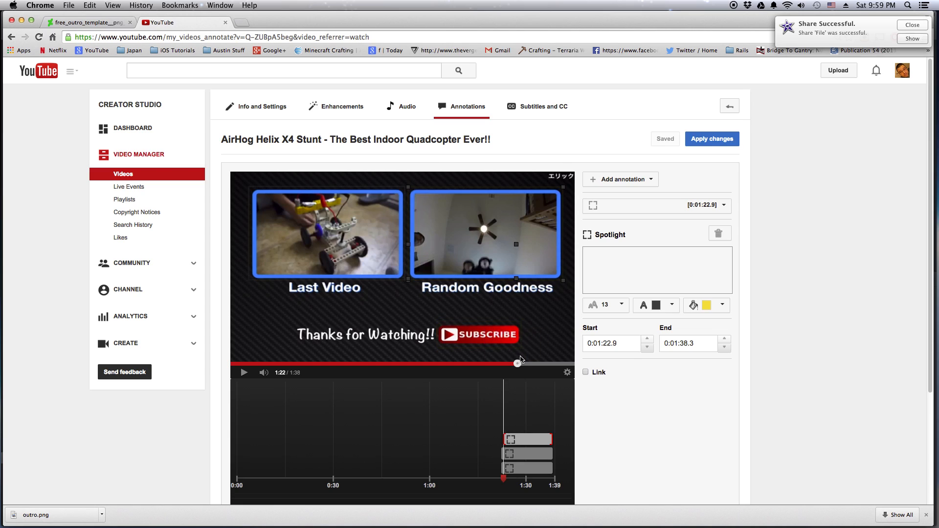
pyautogui.moveTo(518, 363); pyautogui.dragTo(508, 367)
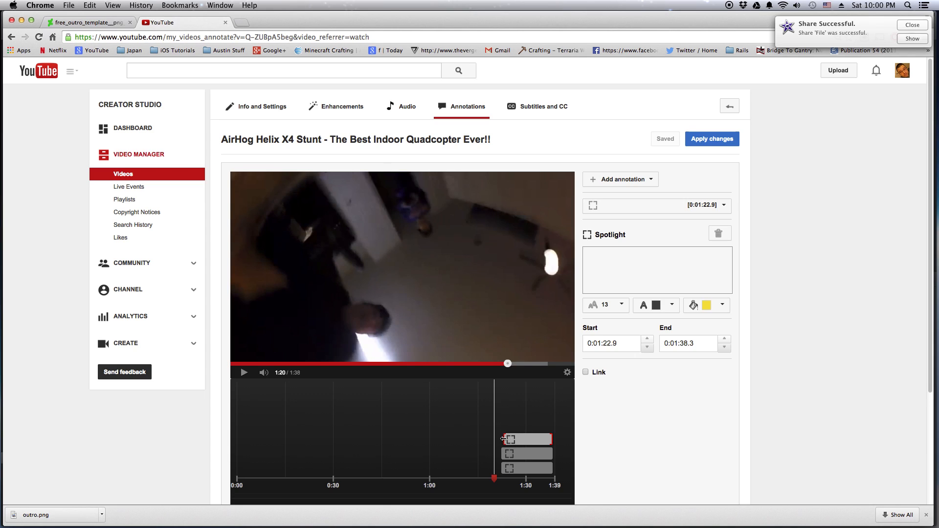
pyautogui.moveTo(504, 439); pyautogui.dragTo(499, 438)
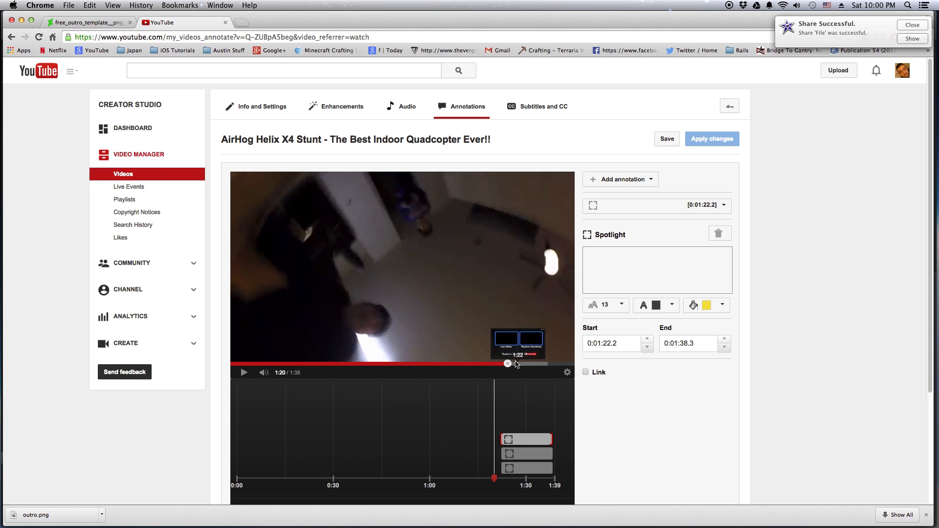
pyautogui.moveTo(507, 363); pyautogui.dragTo(519, 370)
# Enable a link on the spotlight annotation with Video as the link type.
pyautogui.click(585, 373)
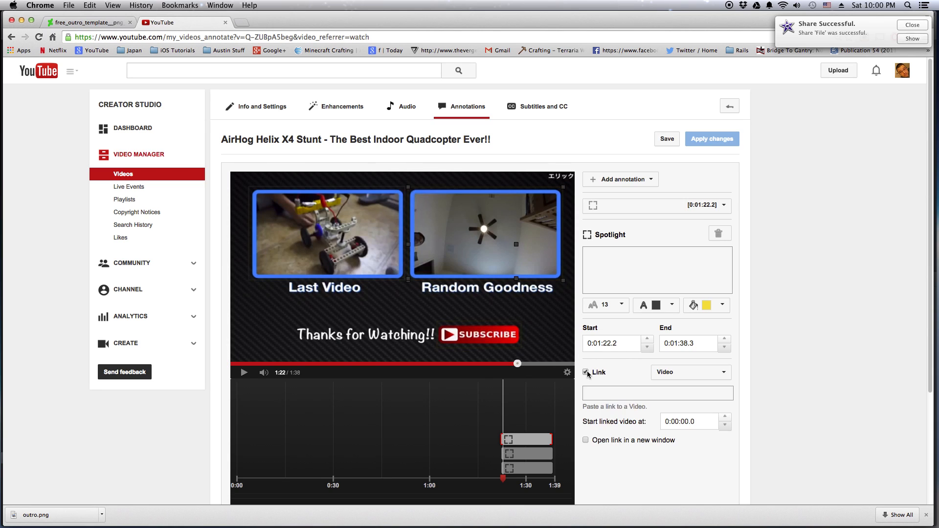
pyautogui.click(730, 375)
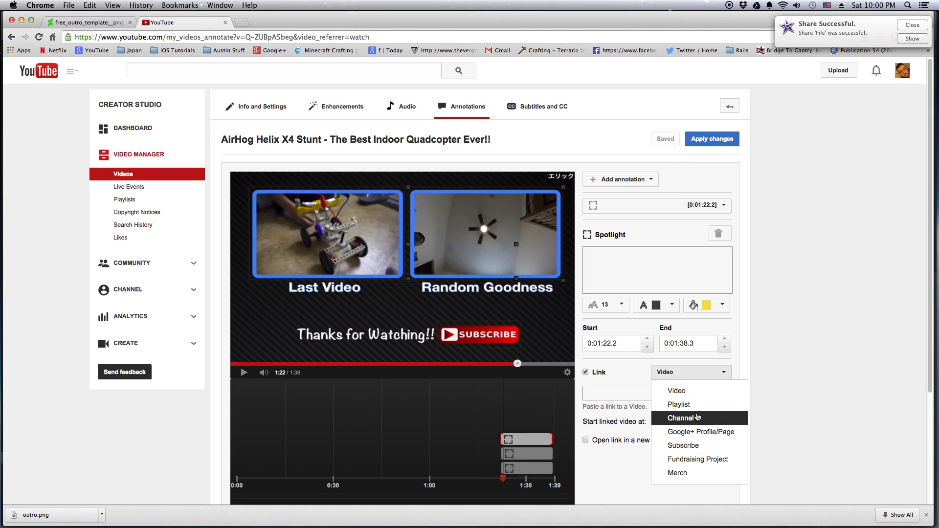
pyautogui.click(693, 392)
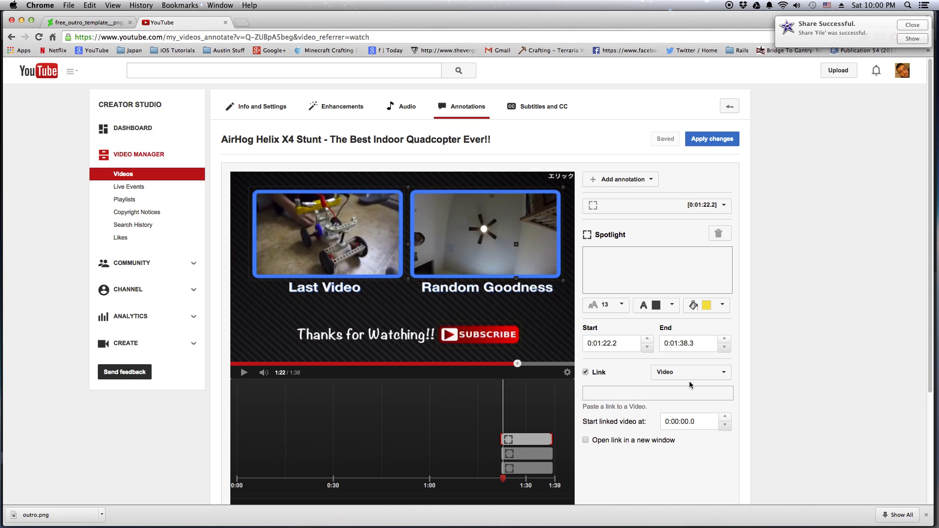
# Open the channel's uploads in a new browser tab and choose the AirHog Helix X4 Stunt video as the link target.
pyautogui.click(241, 22)
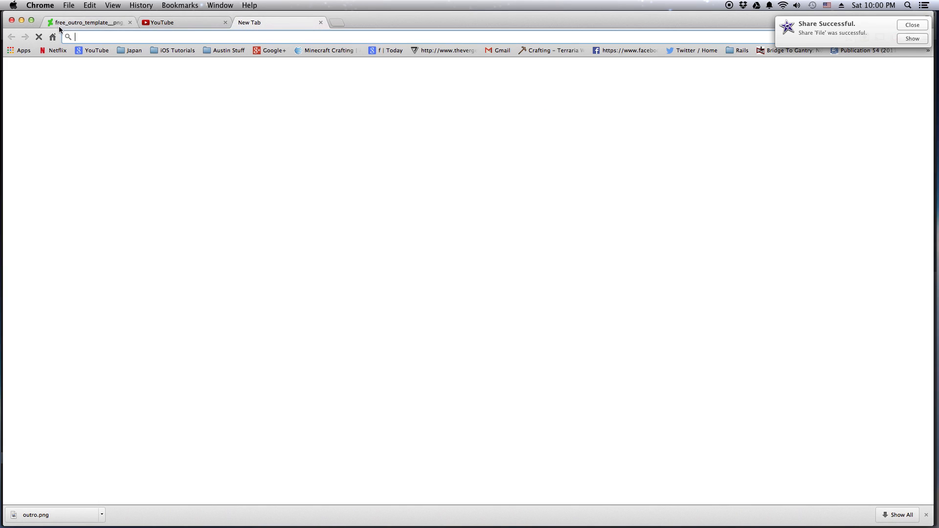
pyautogui.click(83, 50)
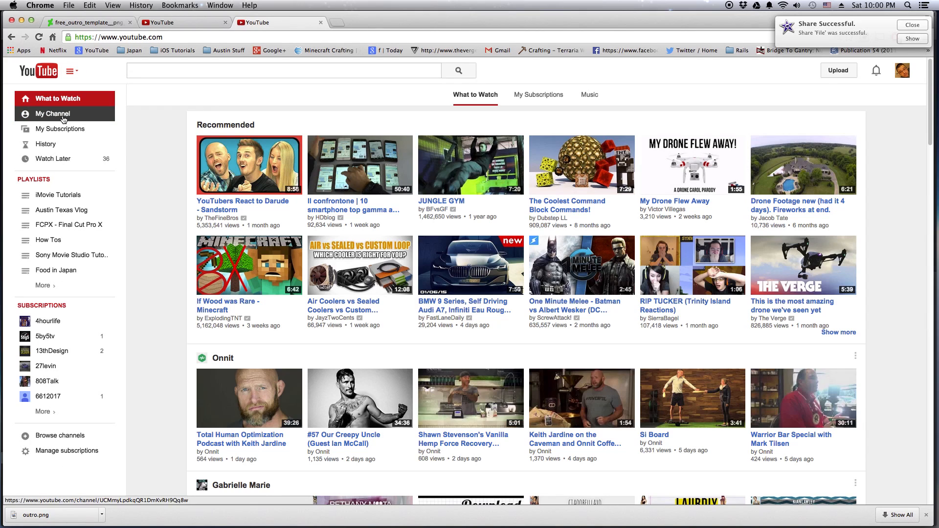
pyautogui.click(54, 114)
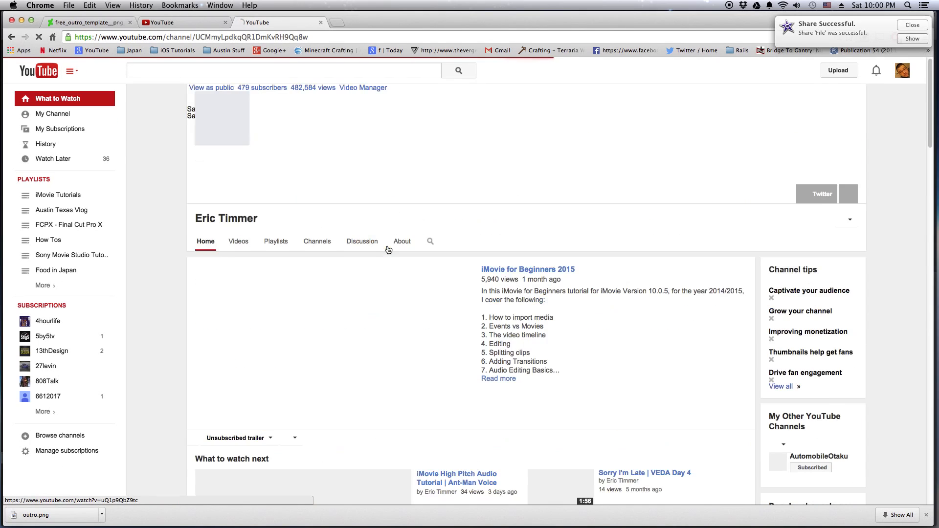
pyautogui.click(240, 257)
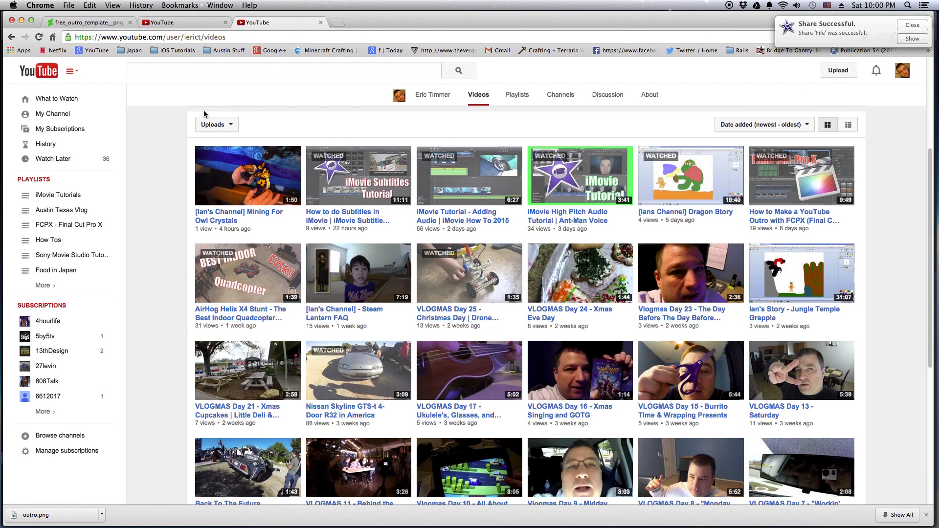
pyautogui.click(201, 24)
pyautogui.click(260, 24)
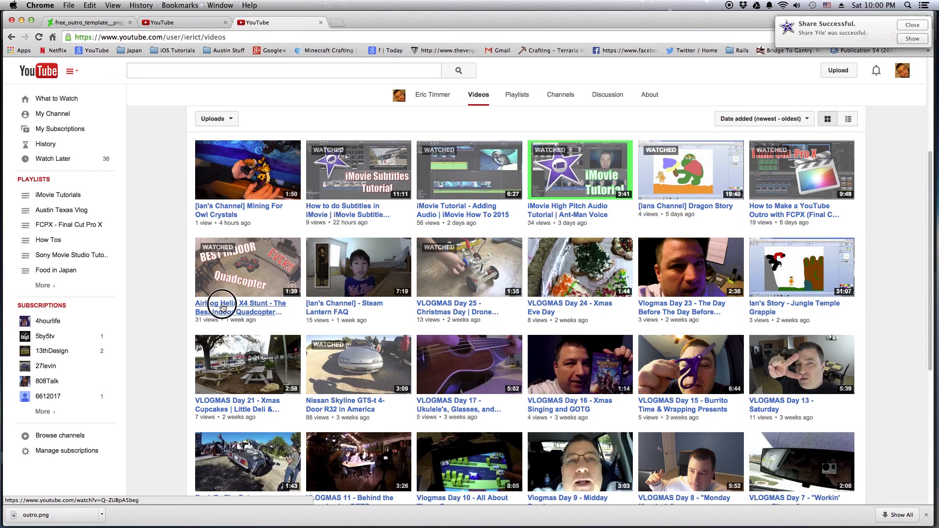
pyautogui.click(222, 307)
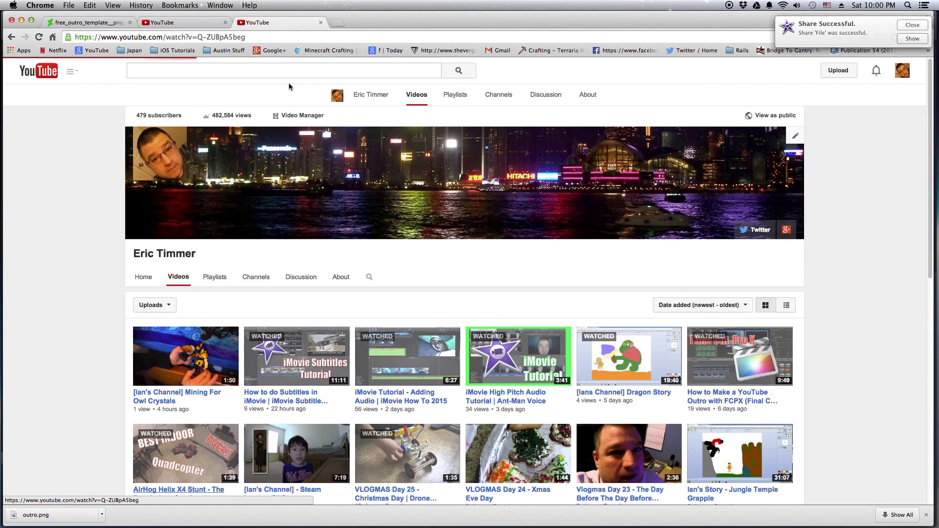
# Pause the AirHog Helix X4 Stunt video, copy its URL, and paste it as the spotlight annotation's video link.
pyautogui.click(173, 312)
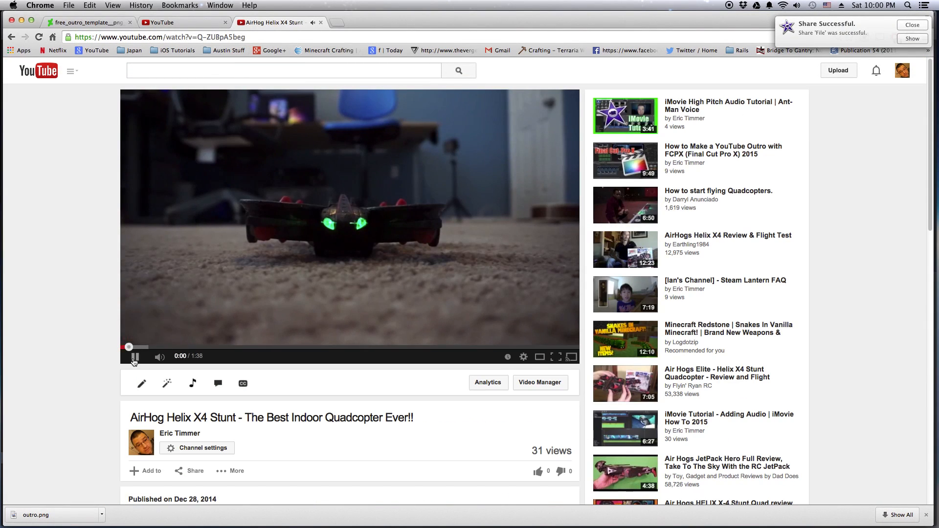
pyautogui.click(188, 37)
pyautogui.press('super+c')
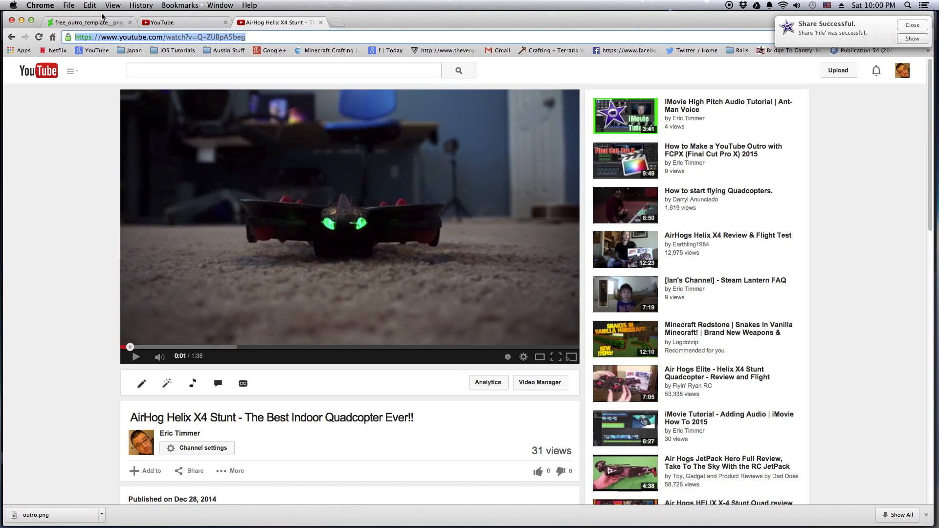
pyautogui.click(185, 22)
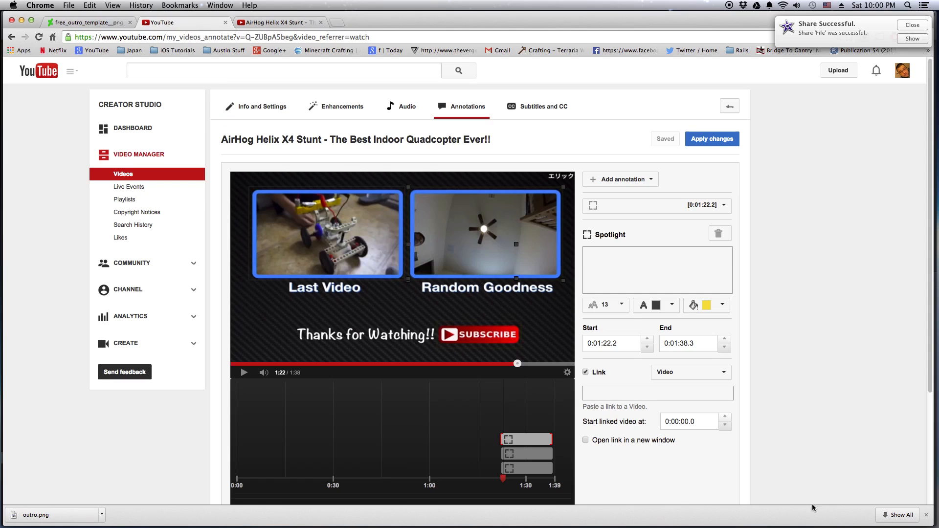
pyautogui.click(626, 399)
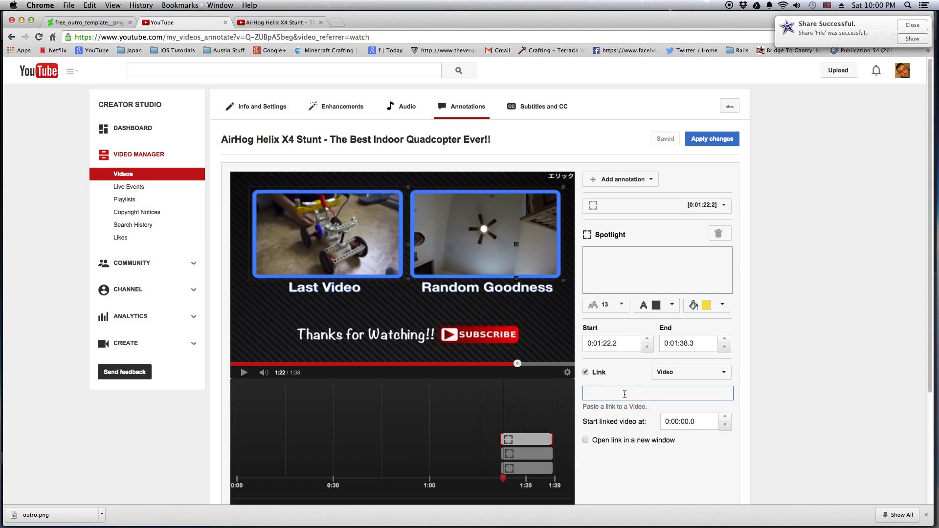
pyautogui.press('super+v')
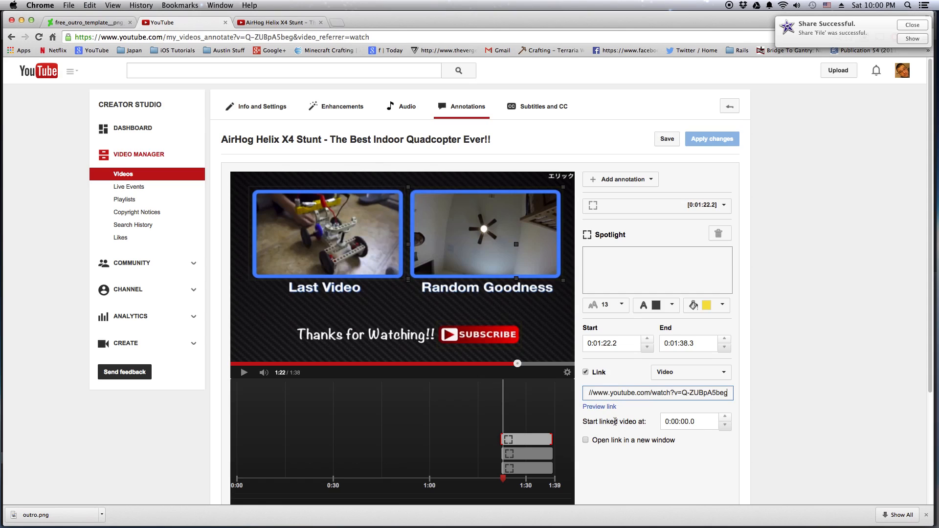
# Set the spotlight's link to open in a new window and apply the annotation changes to the video.
pyautogui.click(585, 441)
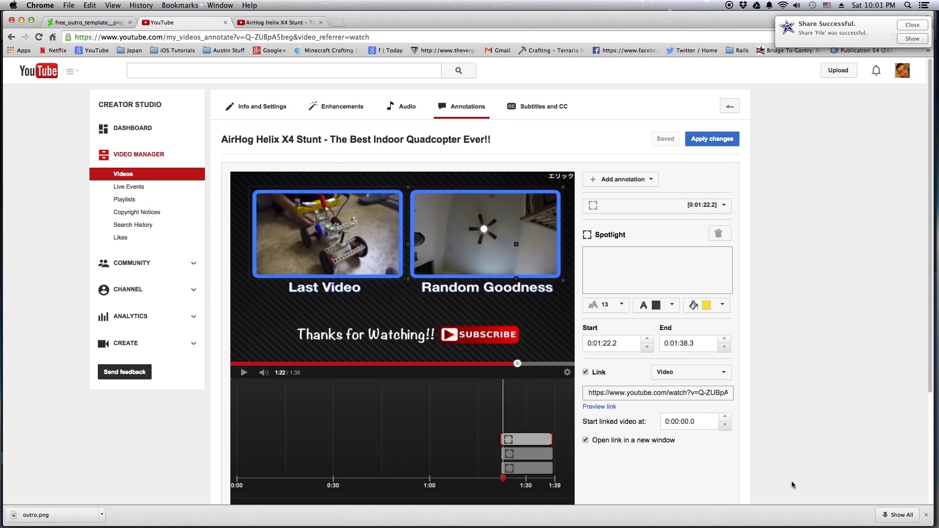
pyautogui.click(705, 139)
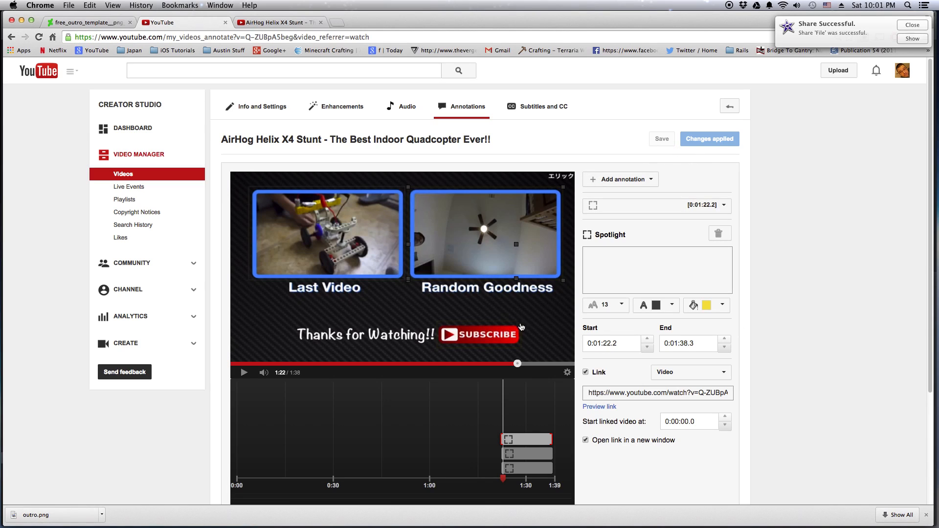
# Switch to iMovie and review the Jan 10, 2015 outro clips in the iMovie Tutorial - Voice Over event.
pyautogui.click(521, 327)
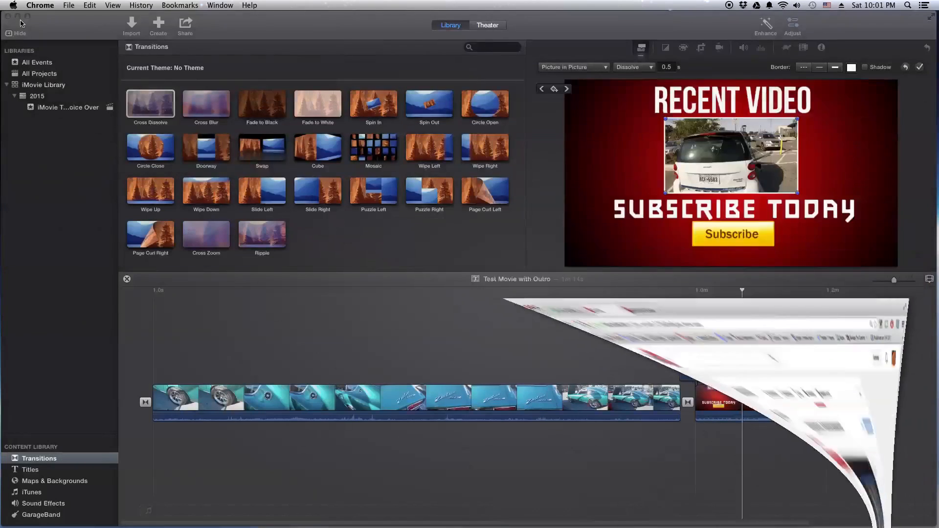
pyautogui.click(679, 246)
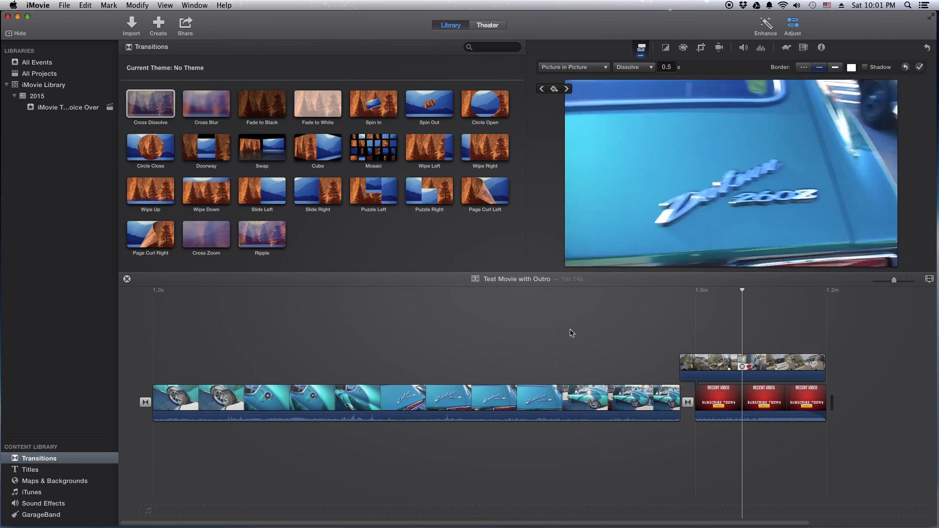
pyautogui.click(45, 109)
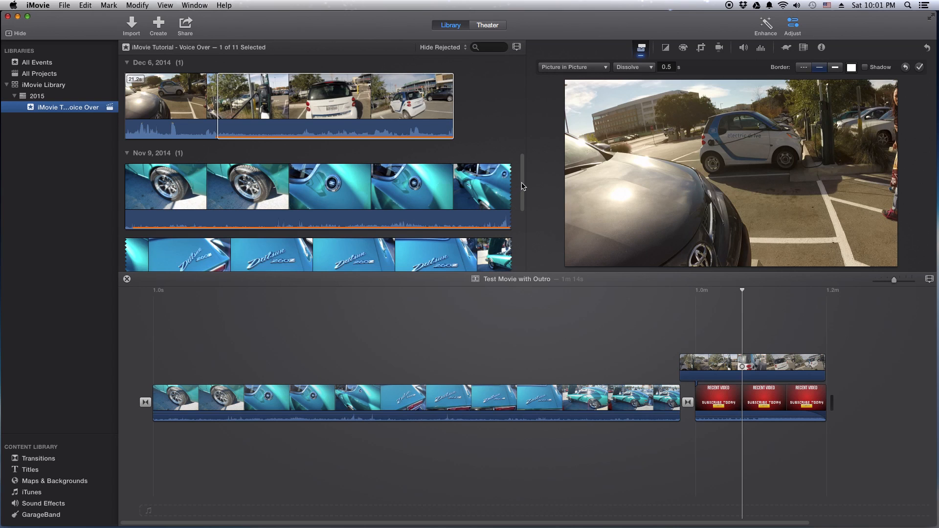
pyautogui.moveTo(523, 183); pyautogui.dragTo(526, 117)
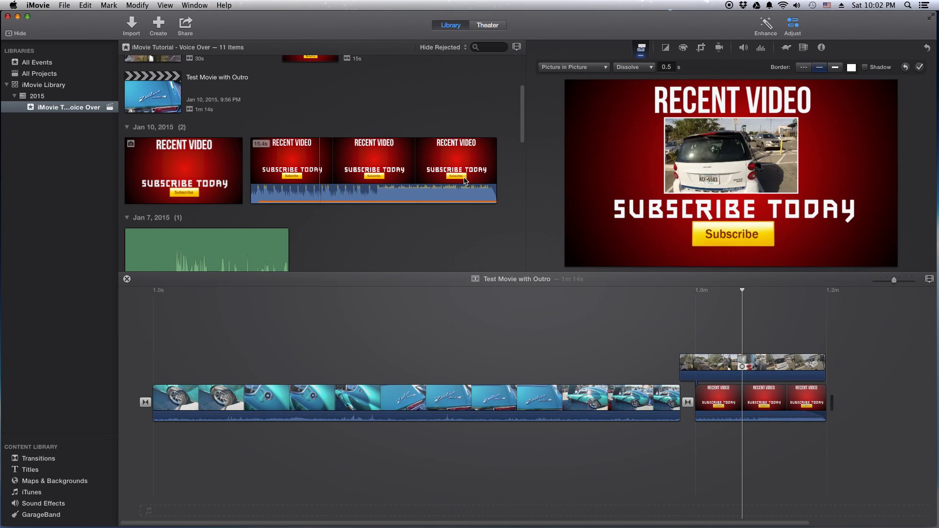
# View the Titles and return to the Transitions in the content library.
pyautogui.moveTo(702, 153)
pyautogui.click(36, 469)
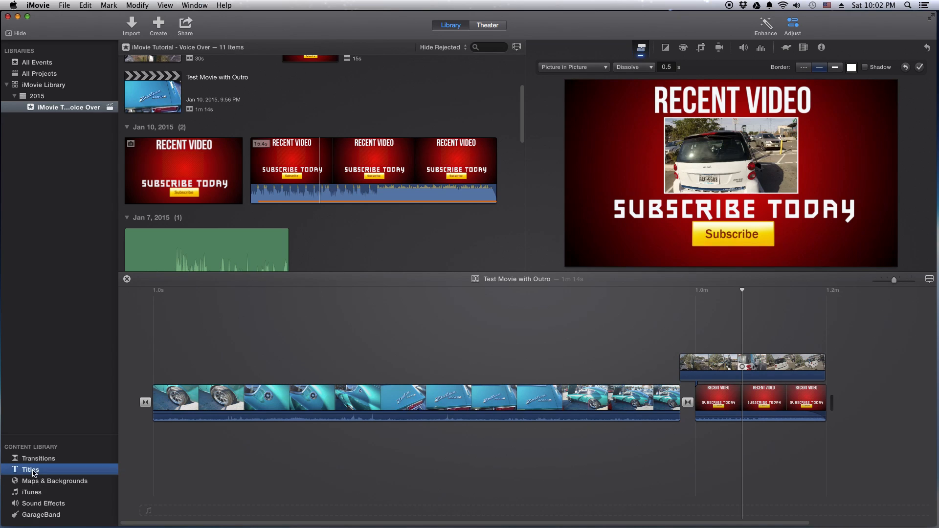
pyautogui.click(42, 461)
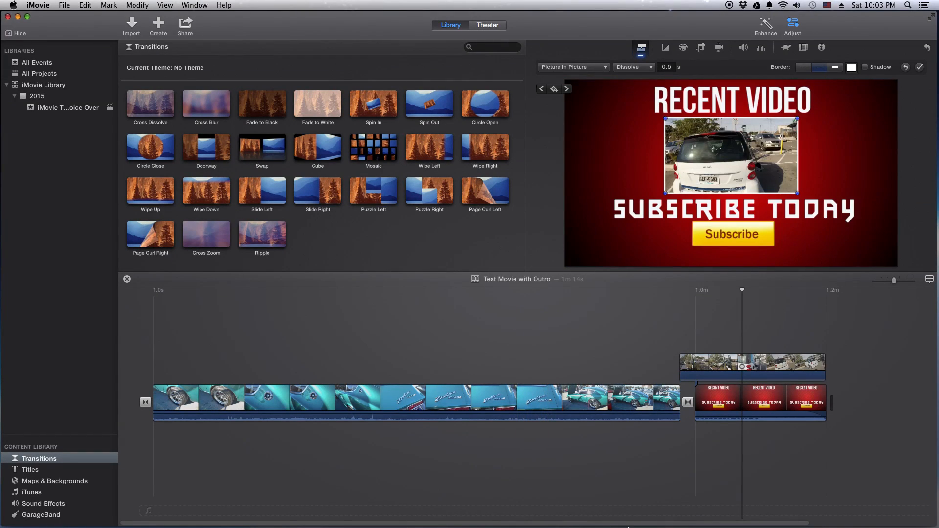
# Select the picture-in-picture clip above the Recent Video outro in the Test Movie with Outro timeline.
pyautogui.moveTo(628, 526)
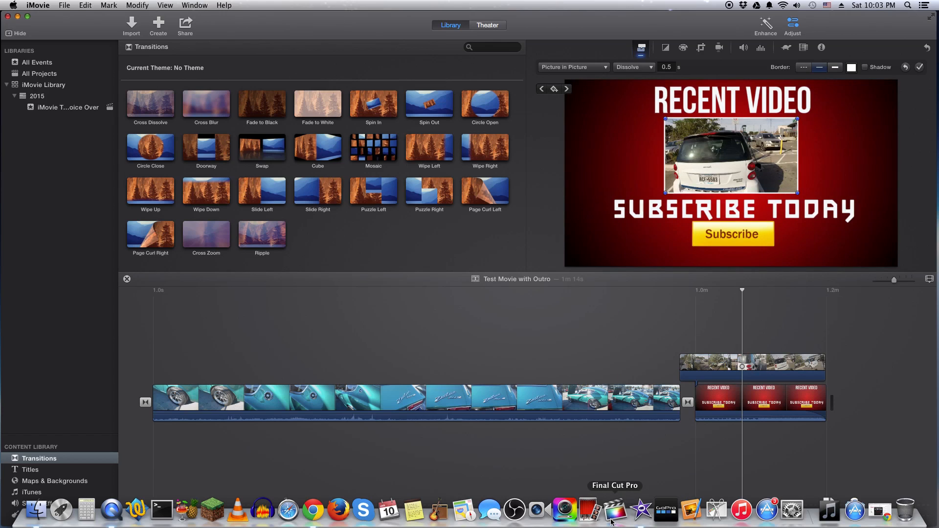
pyautogui.moveTo(644, 113)
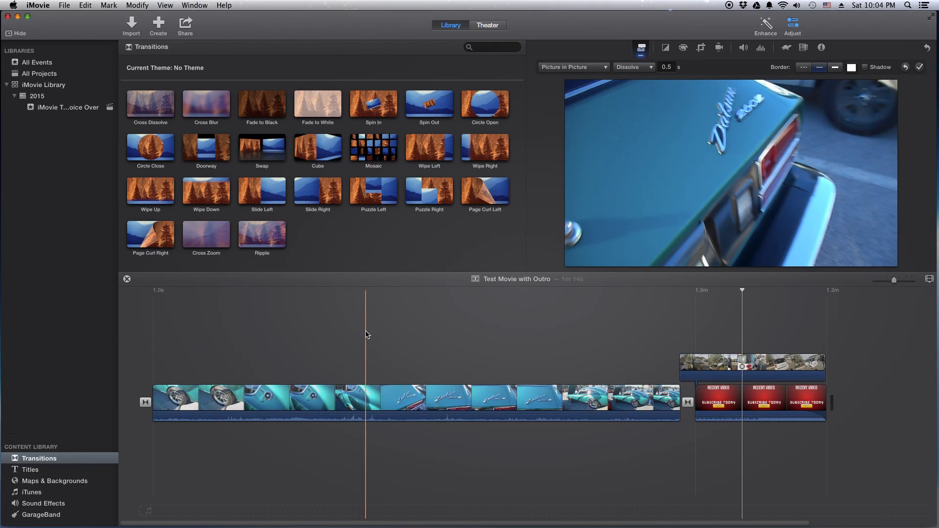
pyautogui.click(746, 363)
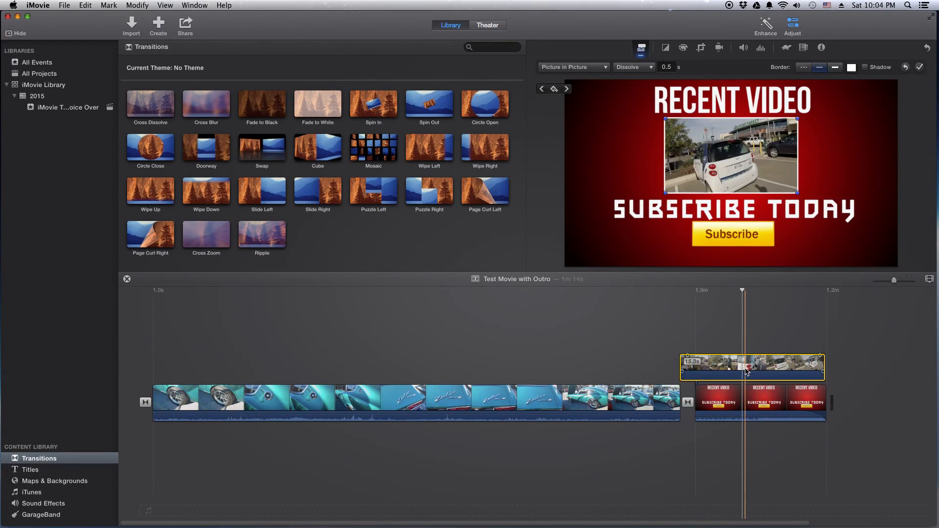